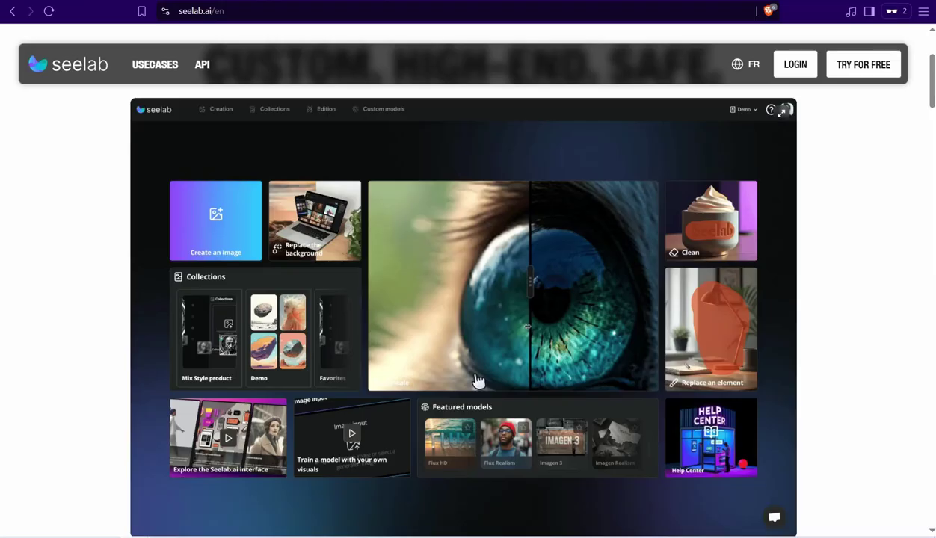
Step: Open Seelab's dashboard and go to the Create an image page
click(852, 78)
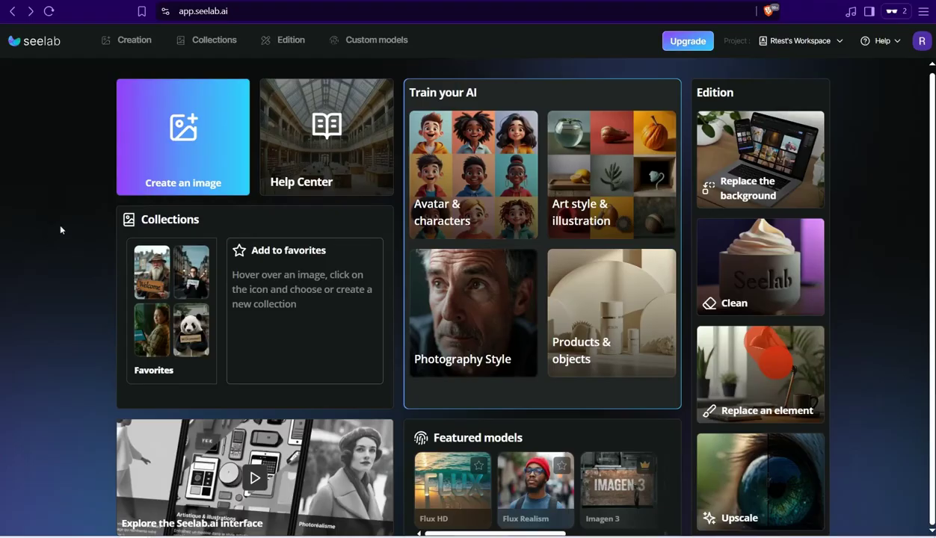
click(185, 161)
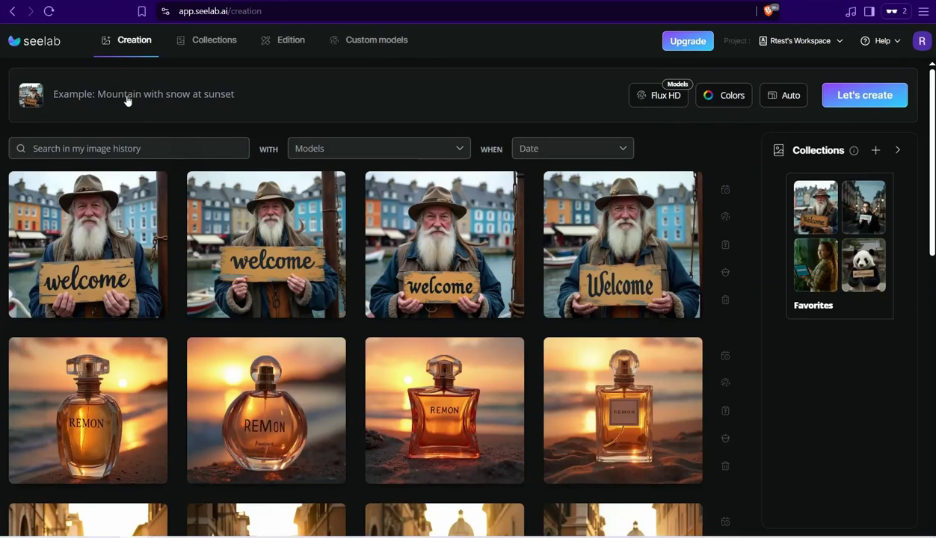
Step: Open the Flux HD model library and browse Custom models, Photography, then Featured
click(655, 97)
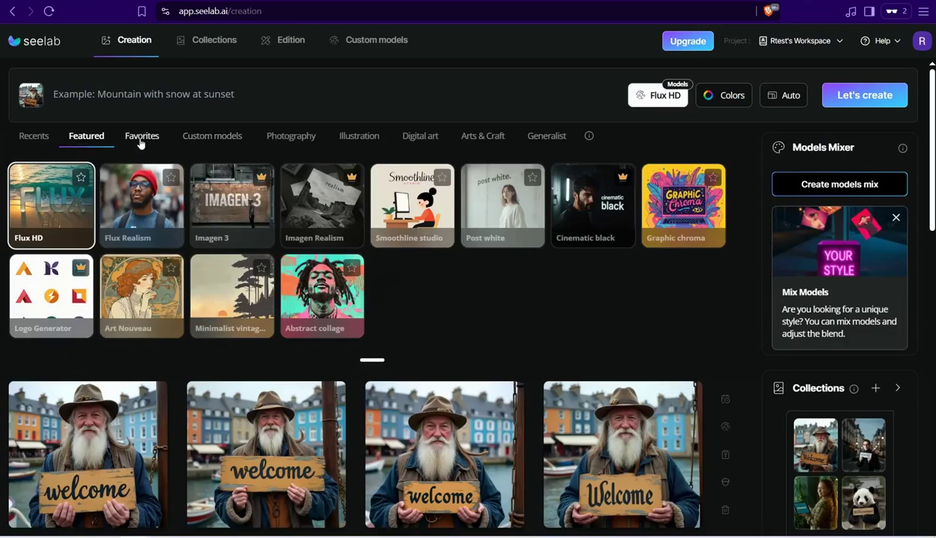
click(224, 138)
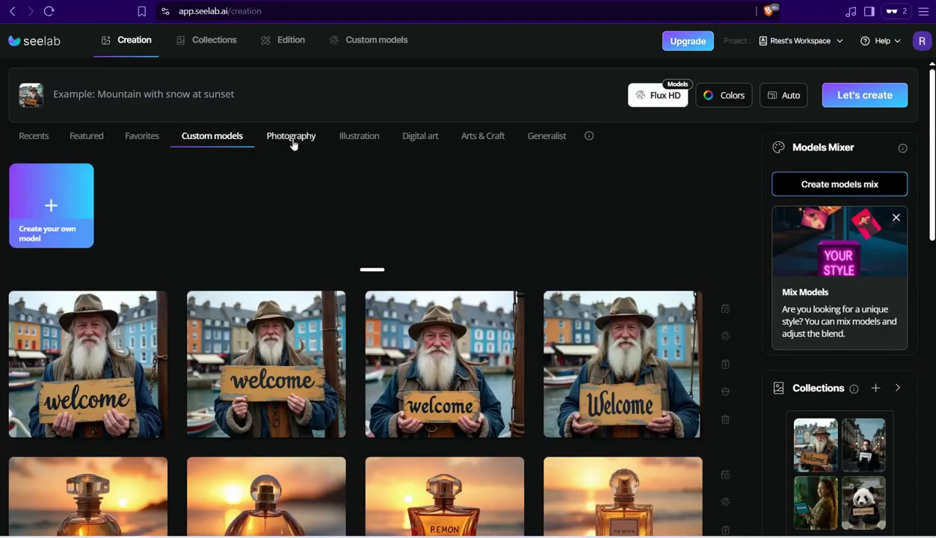
click(293, 142)
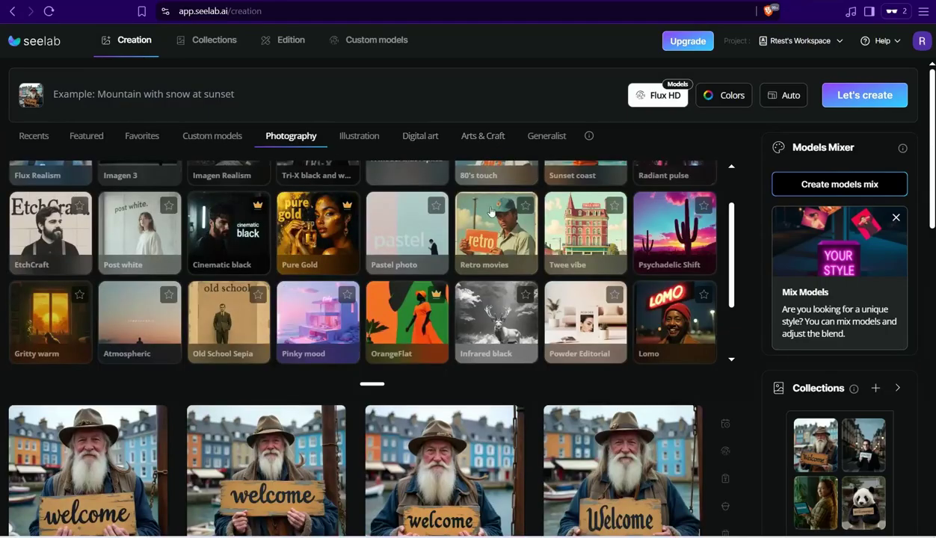
scroll(448, 292, up, 1)
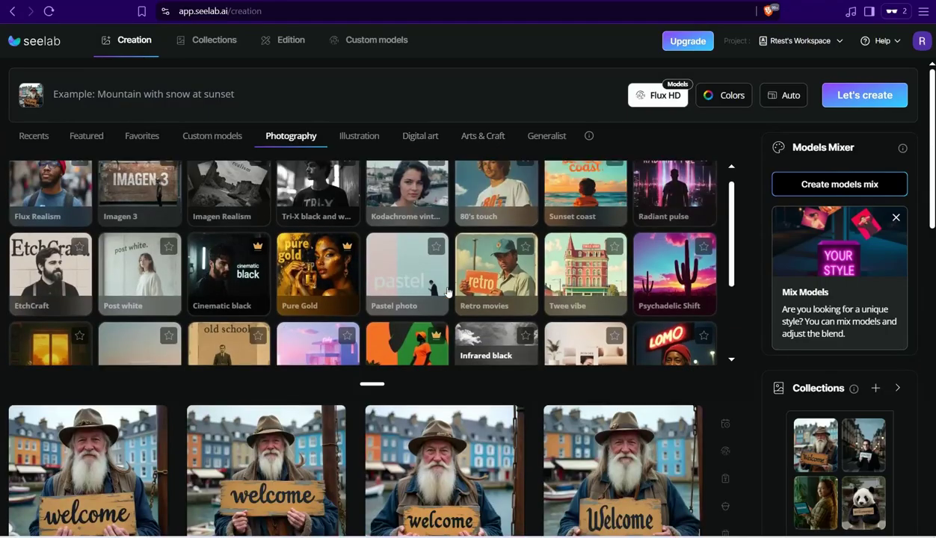
scroll(447, 293, up, 1)
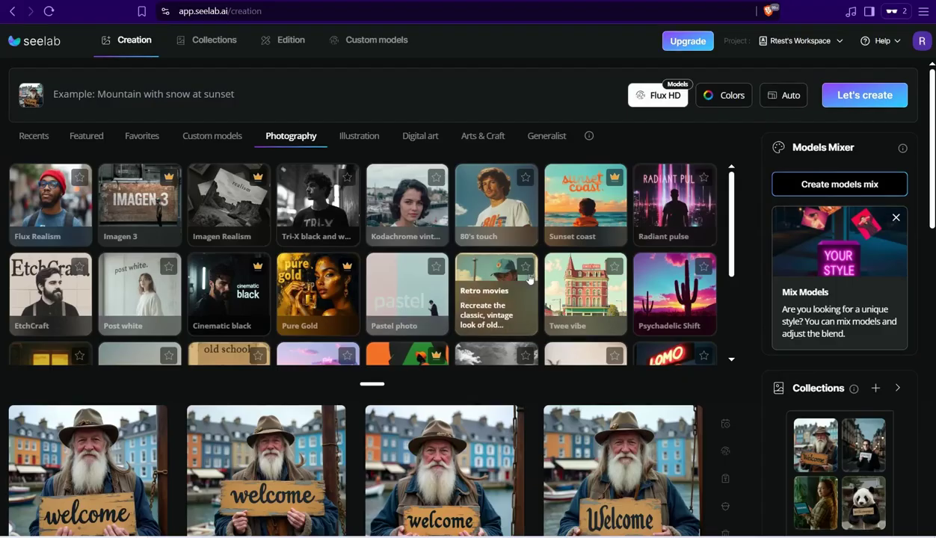
click(90, 146)
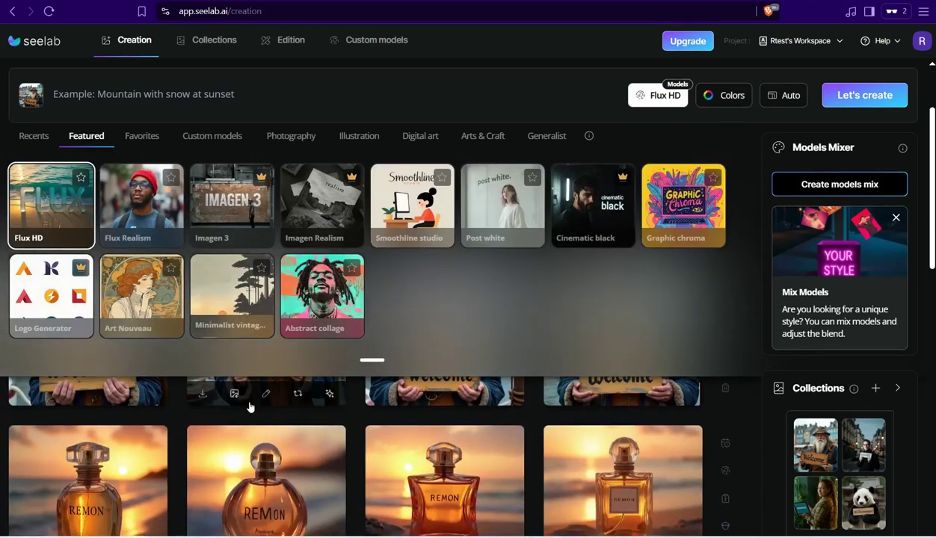
scroll(254, 407, up, 2)
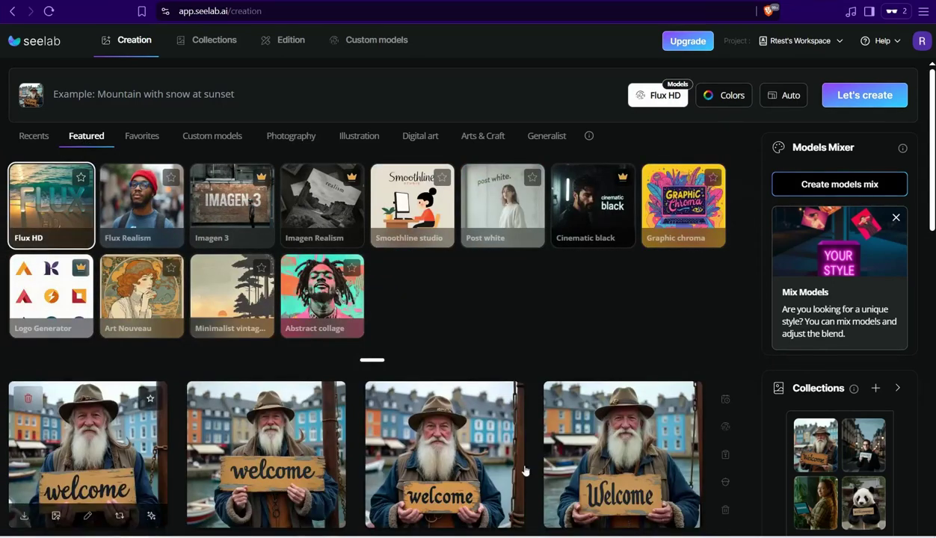
mouse_move(78, 423)
scroll(94, 434, up, 1)
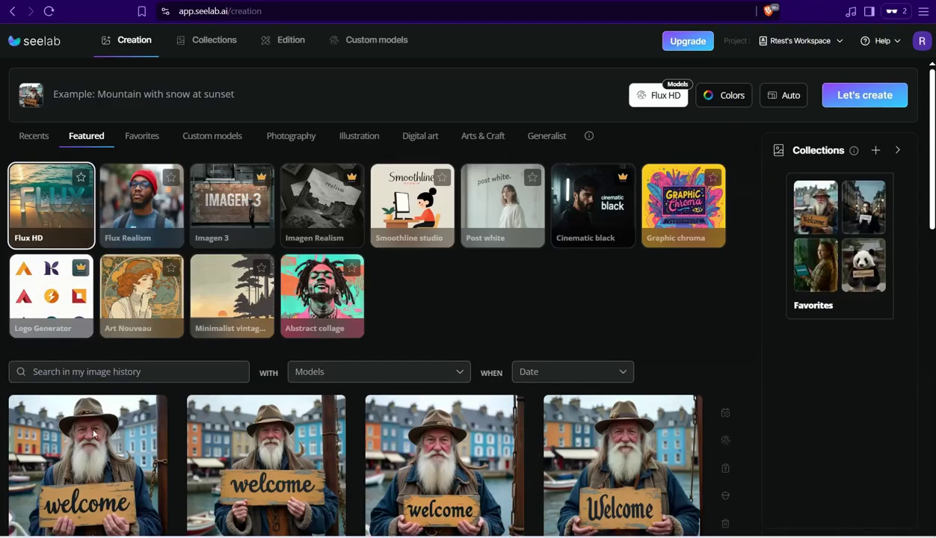
Step: Open the old man's harbor welcome image at full size
click(93, 434)
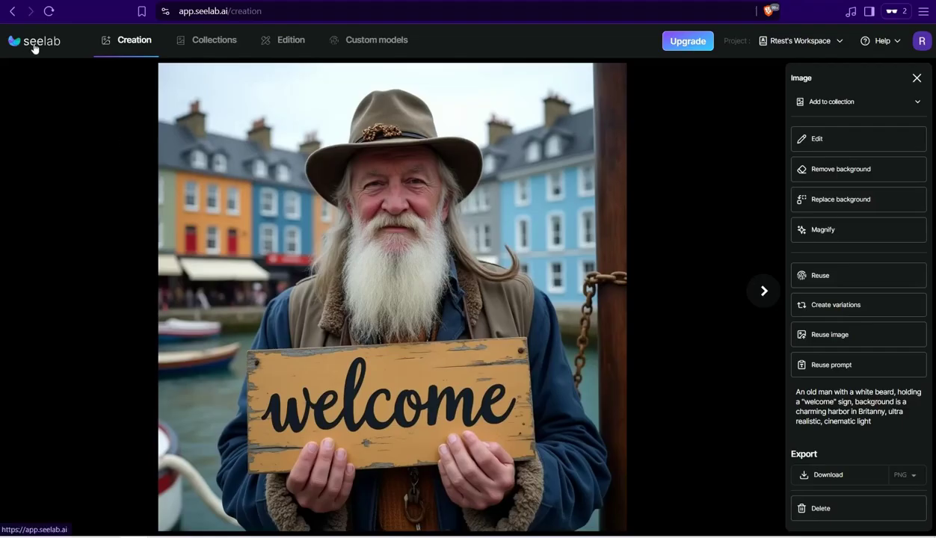
Step: Close the image view and open a perfume bottle image full size
click(13, 12)
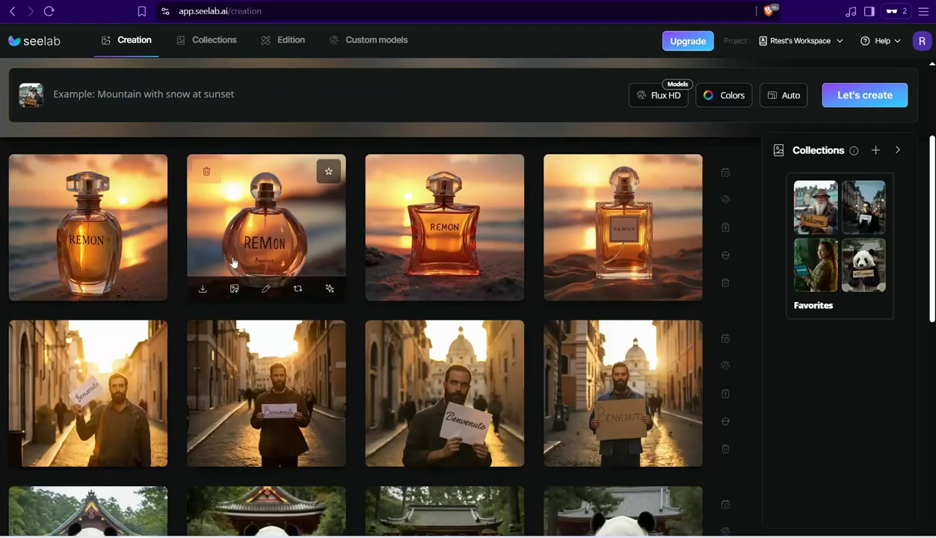
click(81, 245)
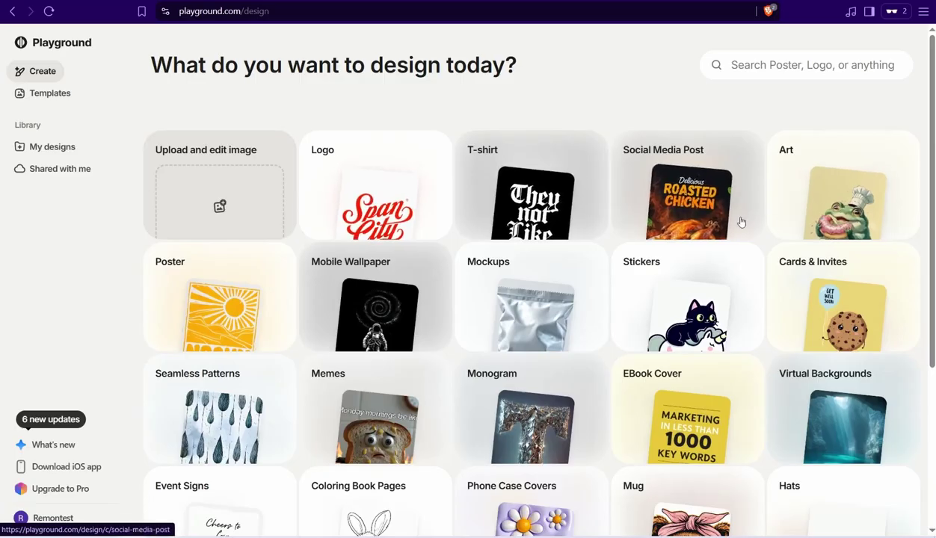
scroll(367, 351, down, 1)
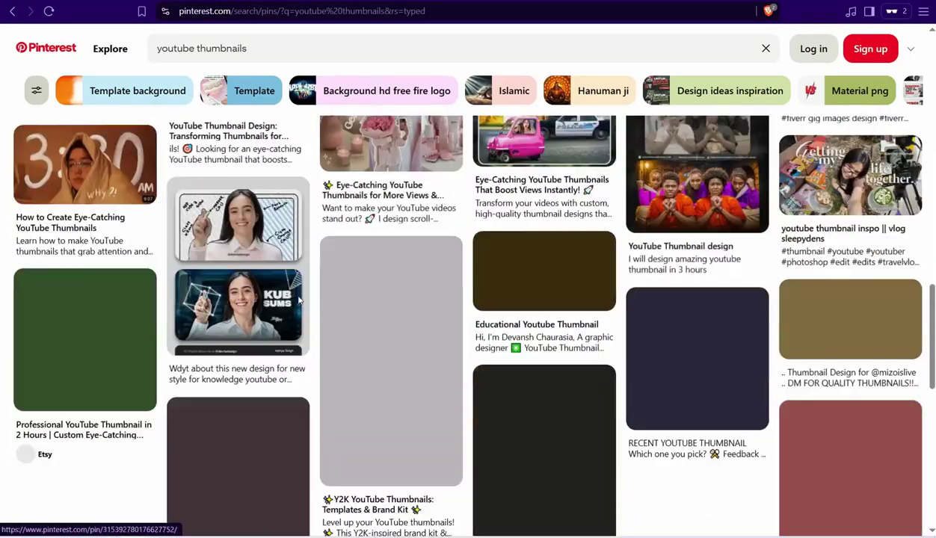
scroll(296, 300, down, 2)
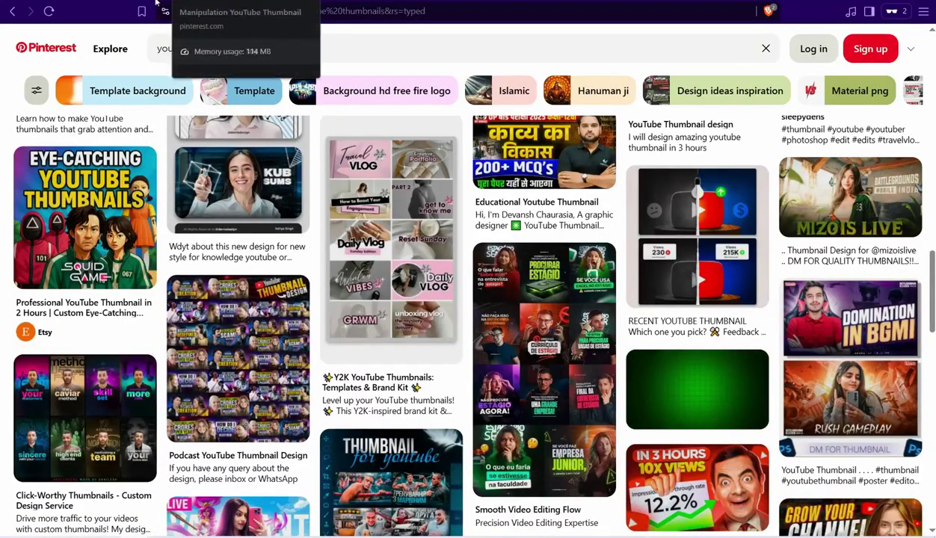
click(192, 4)
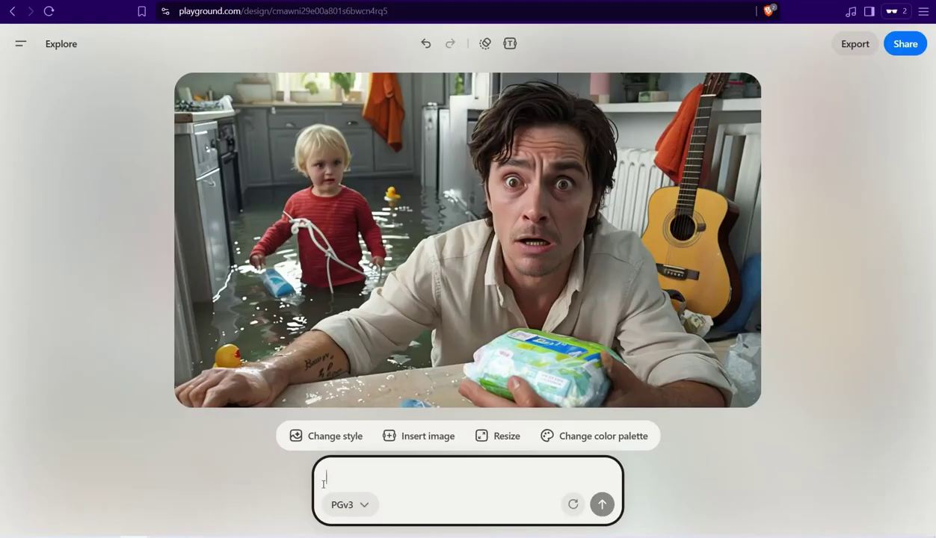
click(326, 435)
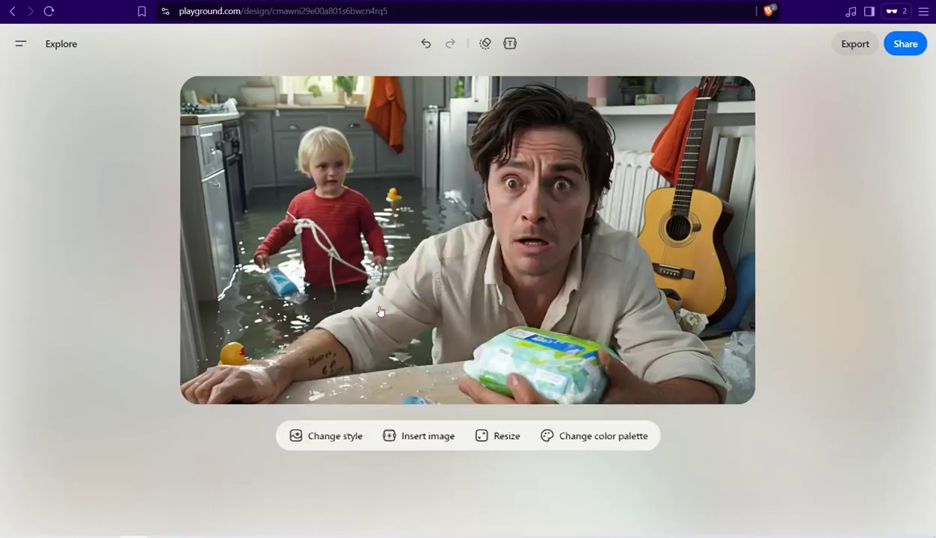
click(591, 156)
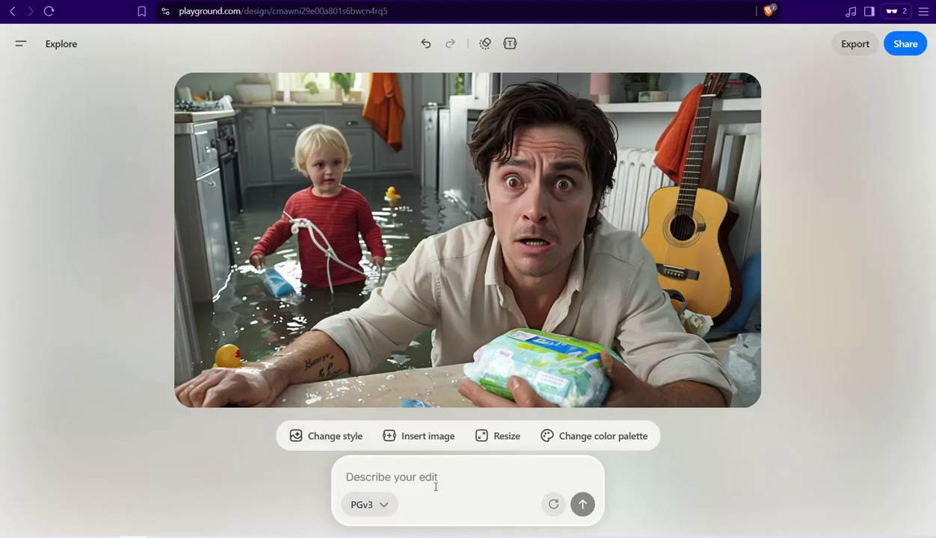
Step: Submit the edit 'change the color of the kid t-shirt to blue' in Playground
click(389, 477)
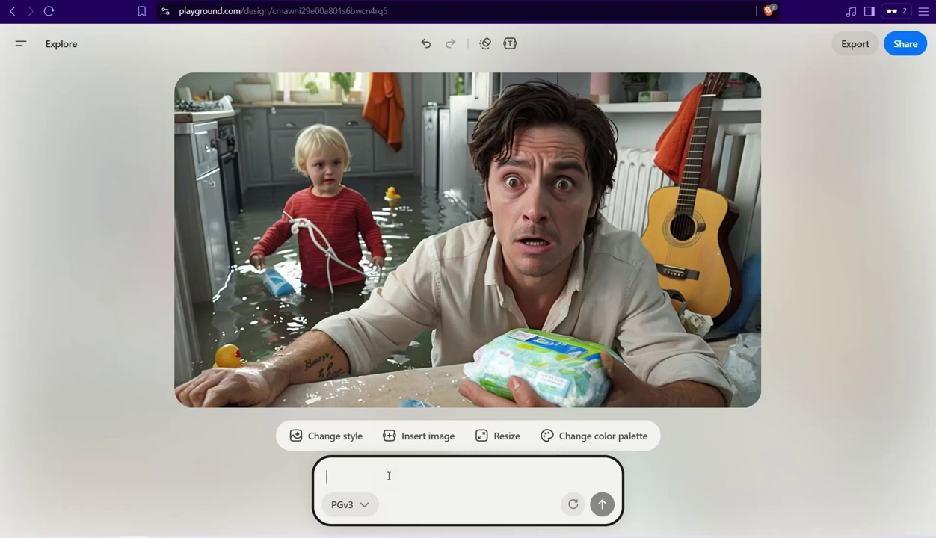
text(change te)
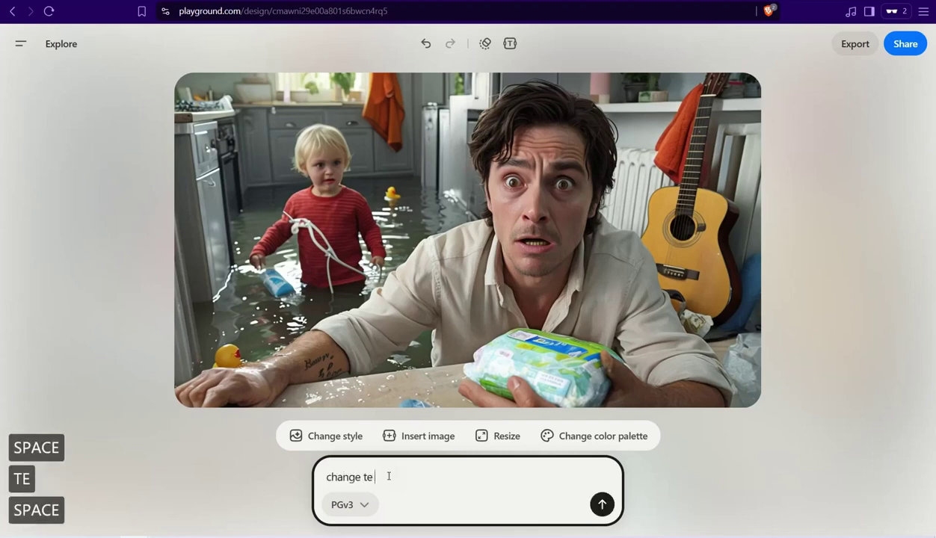
key(BackSpace)
key(BackSpace)
text(he color of the kid t-shirt to blue)
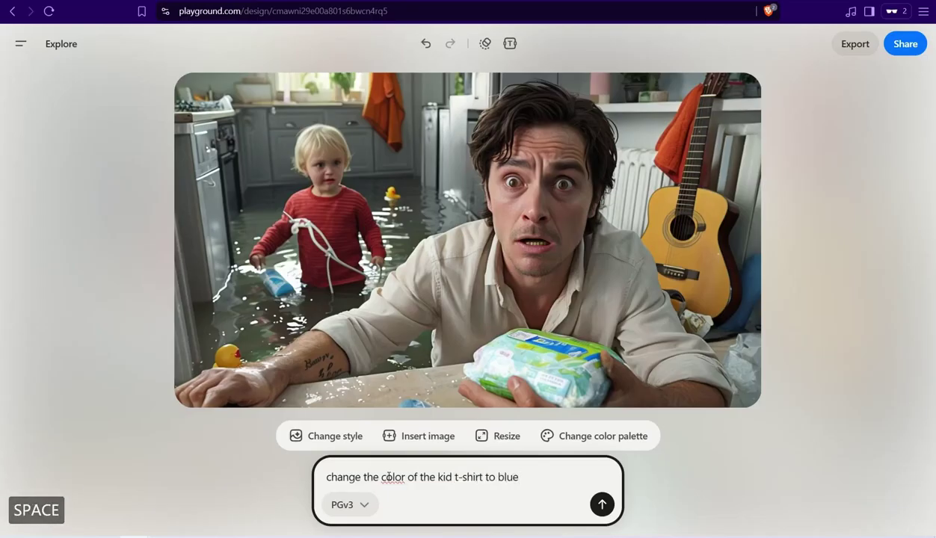
click(602, 505)
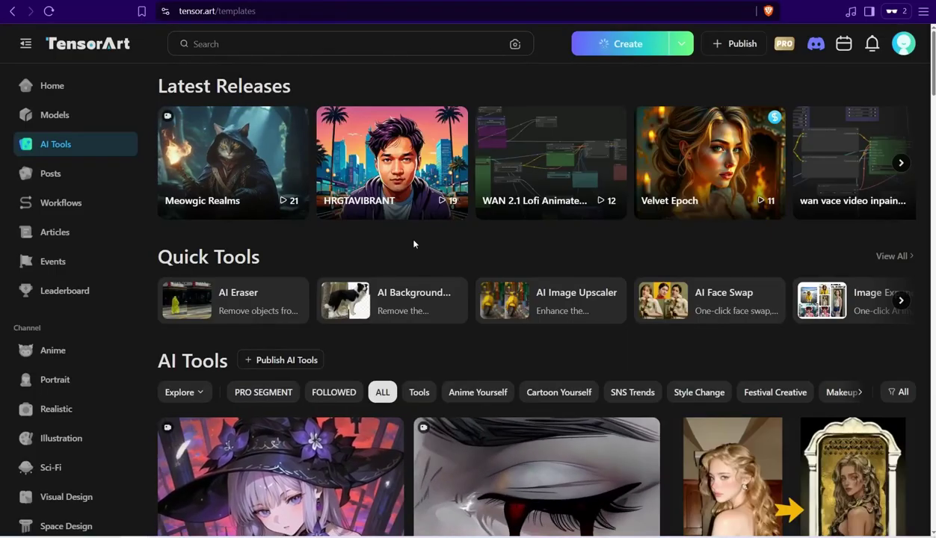
Step: Scroll through TensorArt's Latest Releases, Quick Tools and AI Tools grid
scroll(426, 256, down, 1)
scroll(425, 256, down, 1)
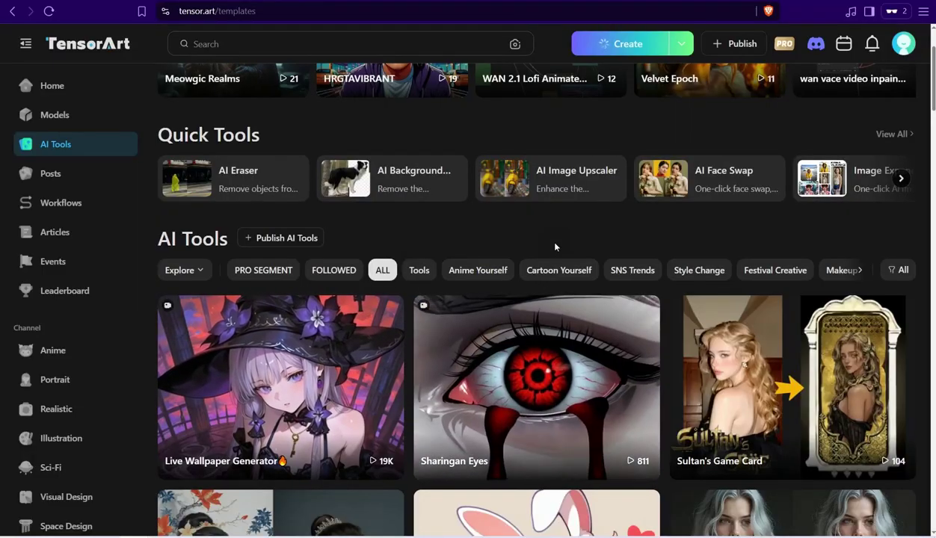
mouse_move(280, 374)
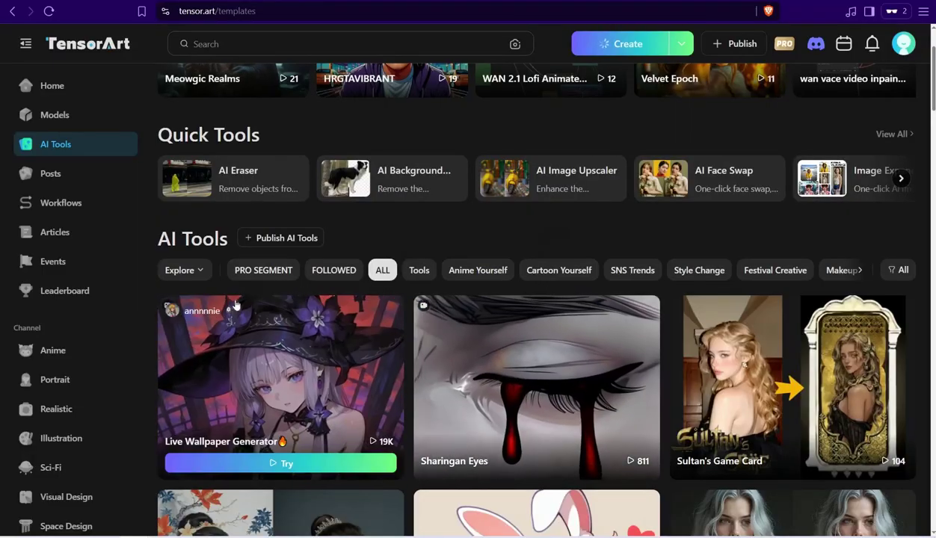
scroll(224, 299, up, 2)
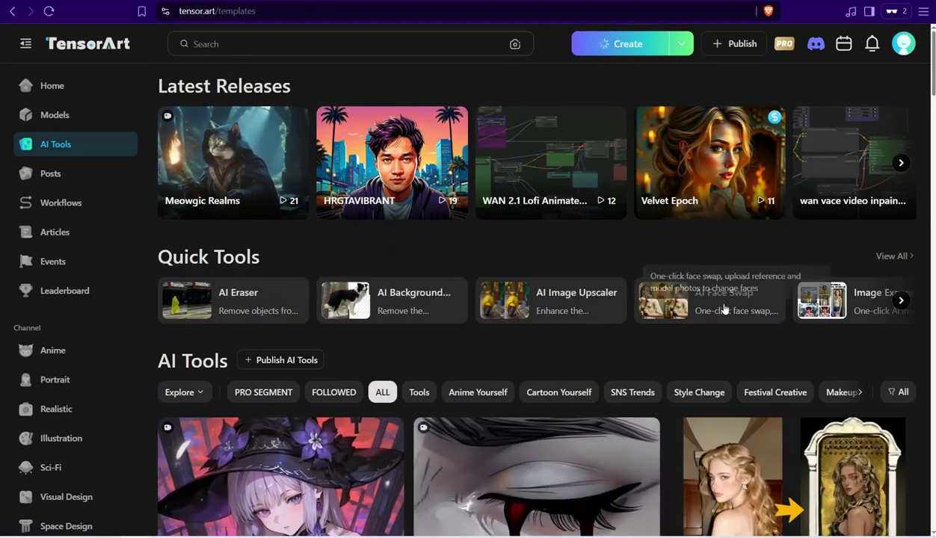
scroll(314, 355, down, 3)
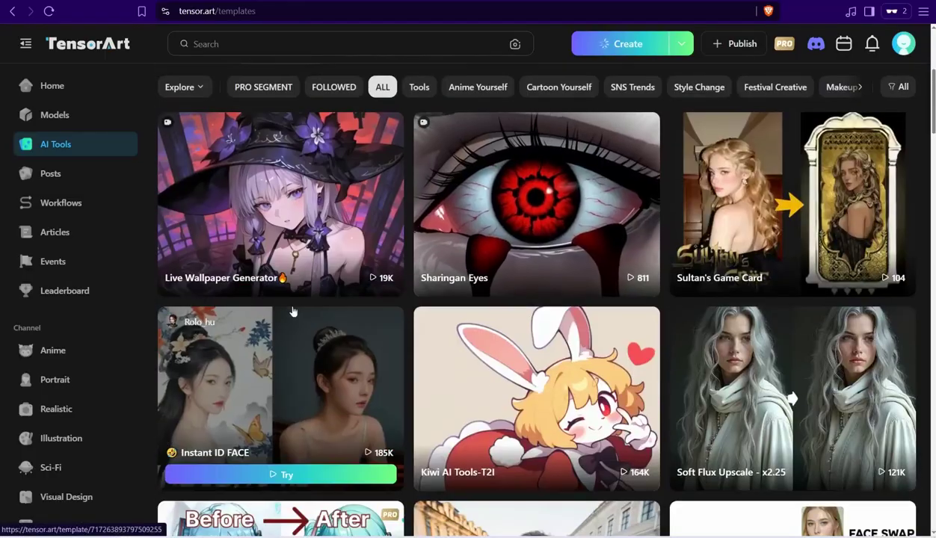
scroll(317, 357, up, 3)
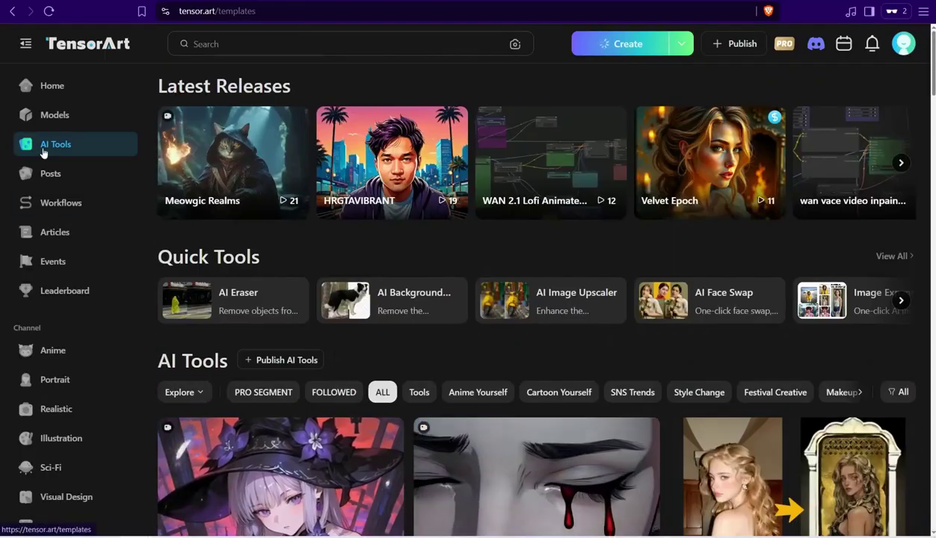
Step: Scroll the AI Tools grid past face swap down to Inpaint Anything and Virtual Try on Clothes
scroll(426, 393, right, 2)
scroll(419, 391, right, 3)
scroll(413, 389, down, 2)
scroll(408, 418, down, 2)
scroll(400, 381, down, 2)
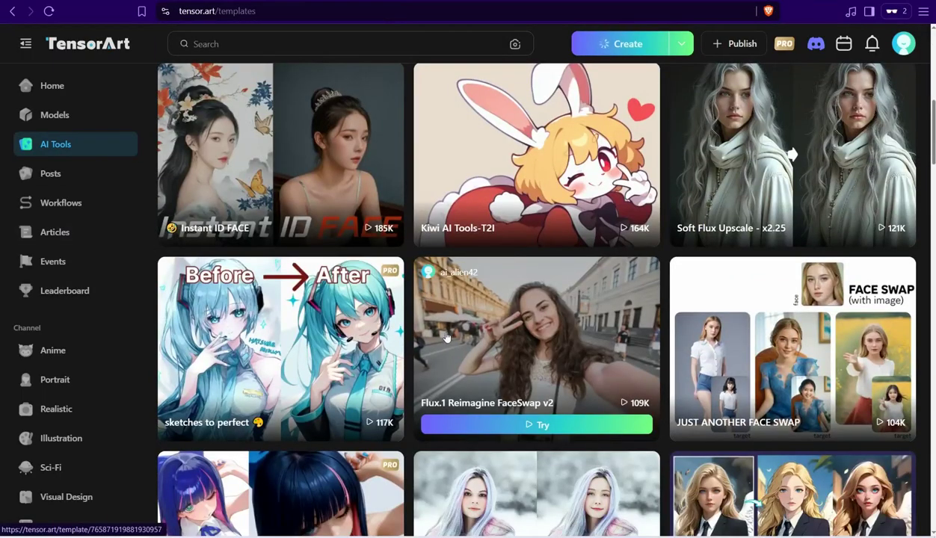
scroll(441, 338, down, 2)
scroll(426, 342, down, 2)
scroll(407, 347, down, 2)
scroll(385, 351, down, 3)
scroll(381, 351, down, 4)
scroll(382, 353, down, 3)
scroll(380, 354, down, 2)
scroll(376, 357, up, 2)
scroll(376, 357, up, 1)
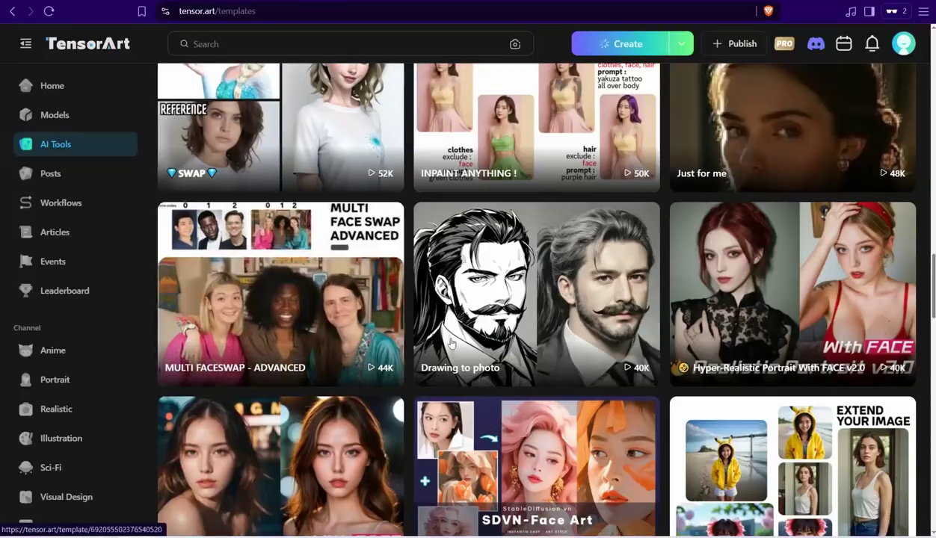
mouse_move(792, 291)
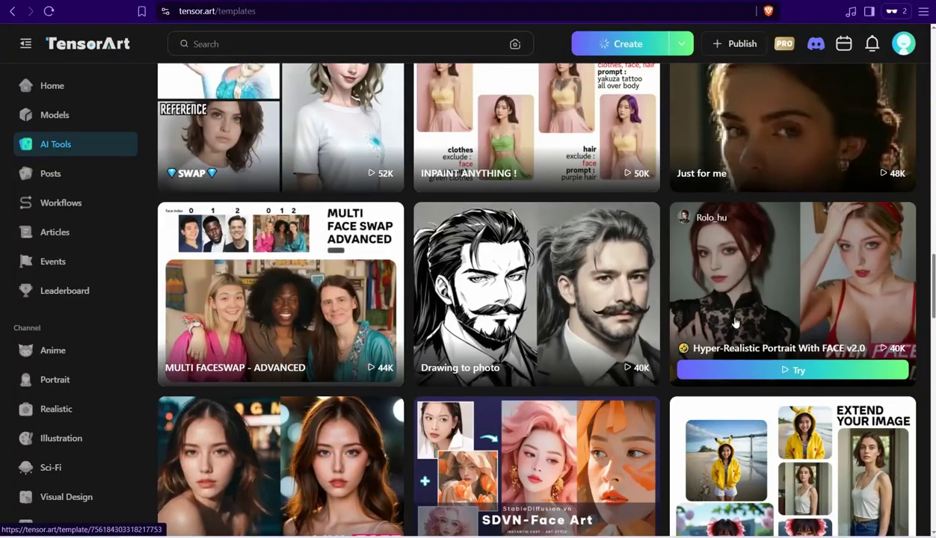
scroll(755, 305, down, 3)
scroll(646, 158, down, 5)
scroll(499, 223, down, 4)
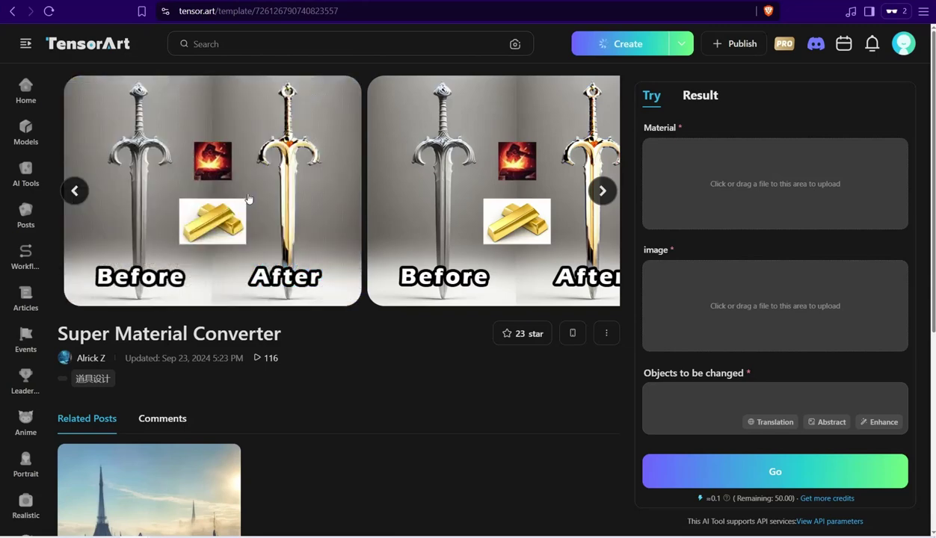
Step: Switch from TensorArt over to the ChatGPT tab
key(ctrl+Tab)
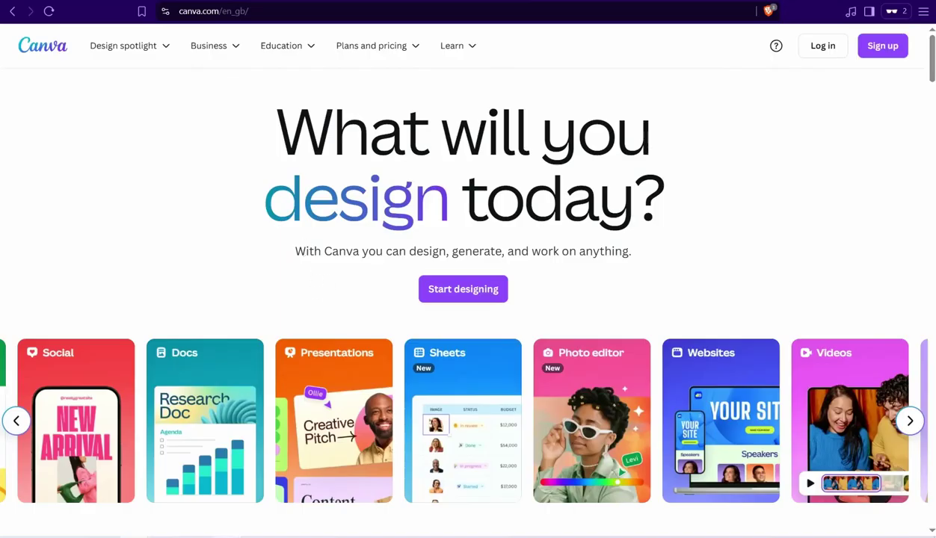
mouse_move(193, 519)
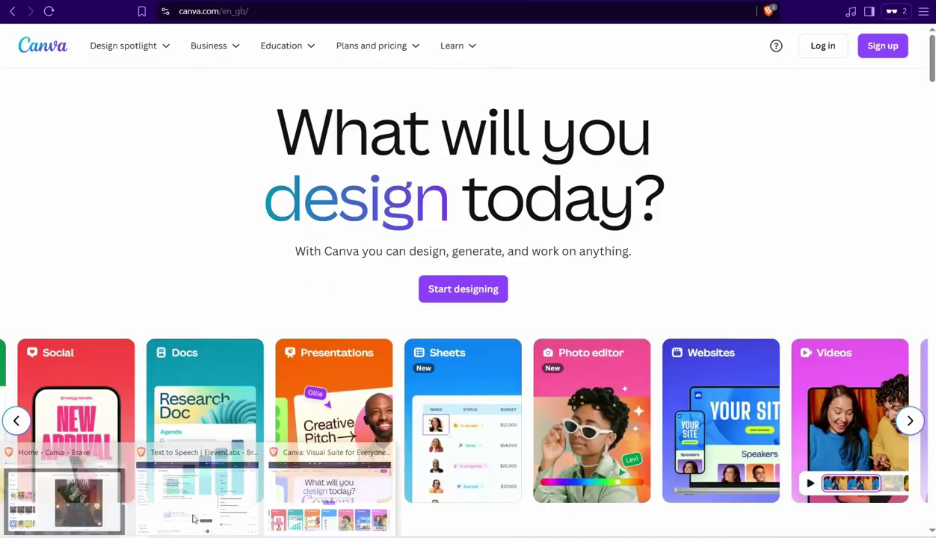
Step: Switch to the Canva window editing the spiked throne photo
click(66, 497)
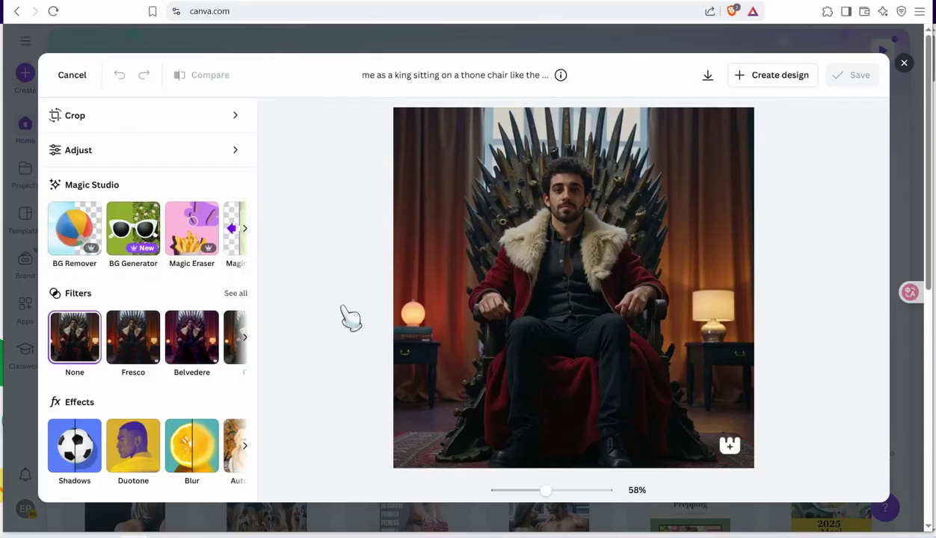
Step: Scroll the Magic Studio row to show Magic Expand, Magic Grab and Grab Text
click(244, 229)
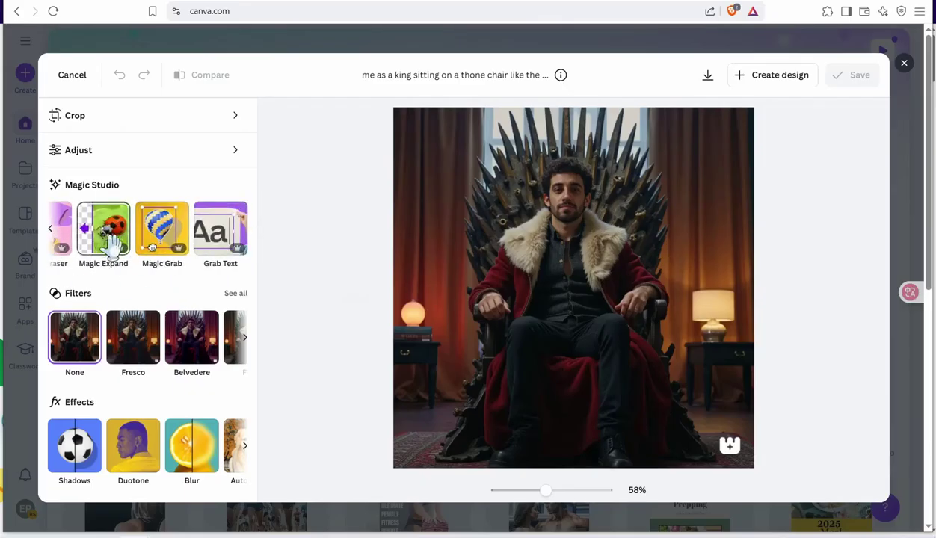